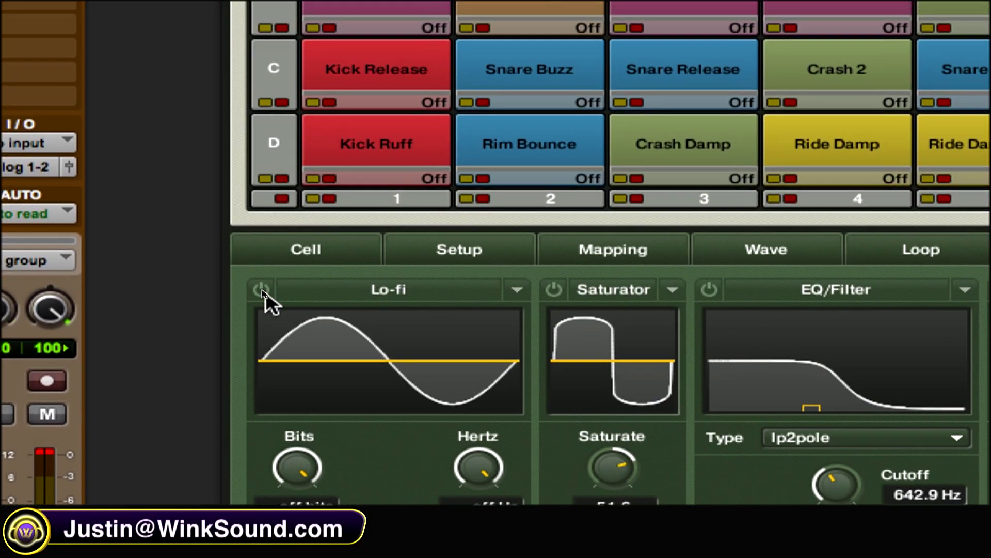
Enable the Kick's Lo-fi effect and settle its Bits knob at 4.6 bits, then select Snare Left.
click(262, 292)
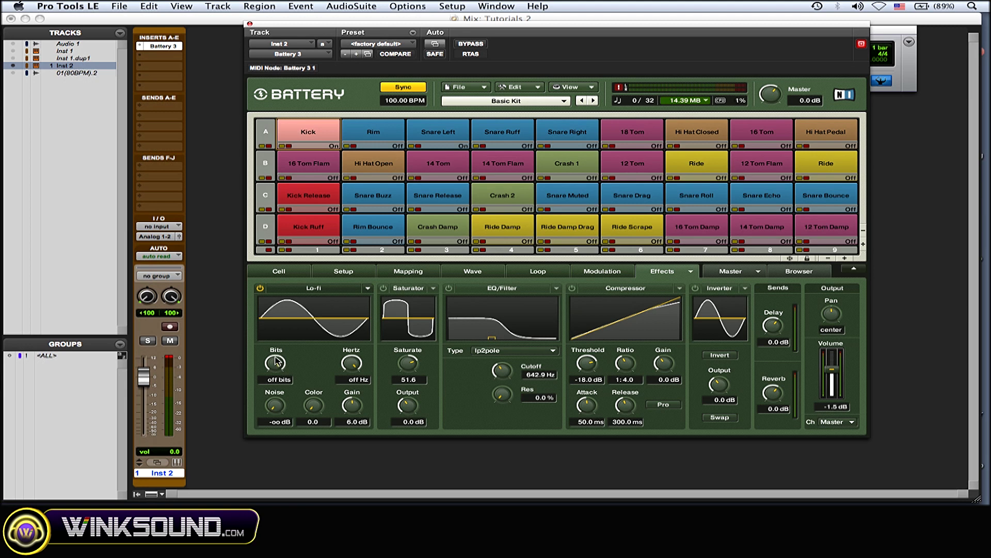
drag(277, 362, 279, 388)
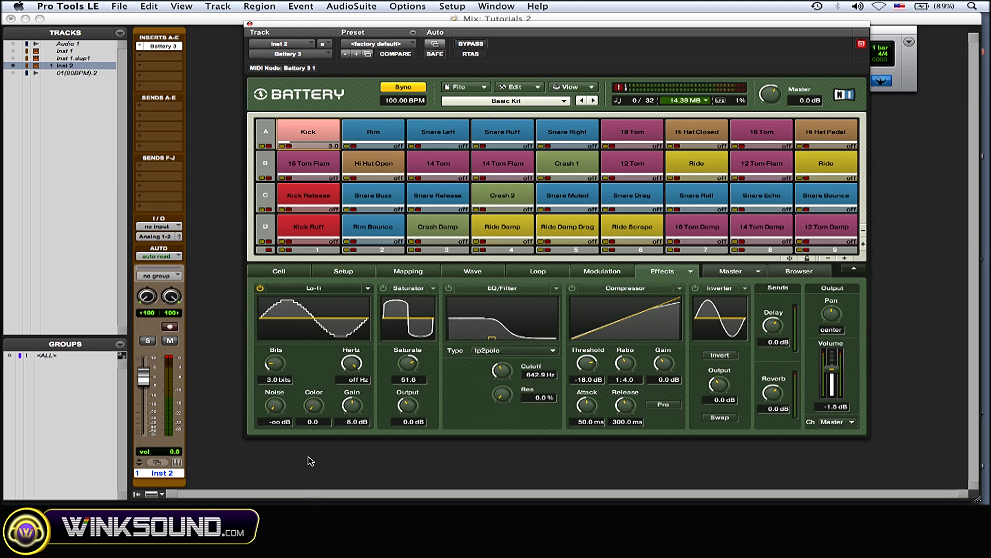
drag(292, 381, 273, 364)
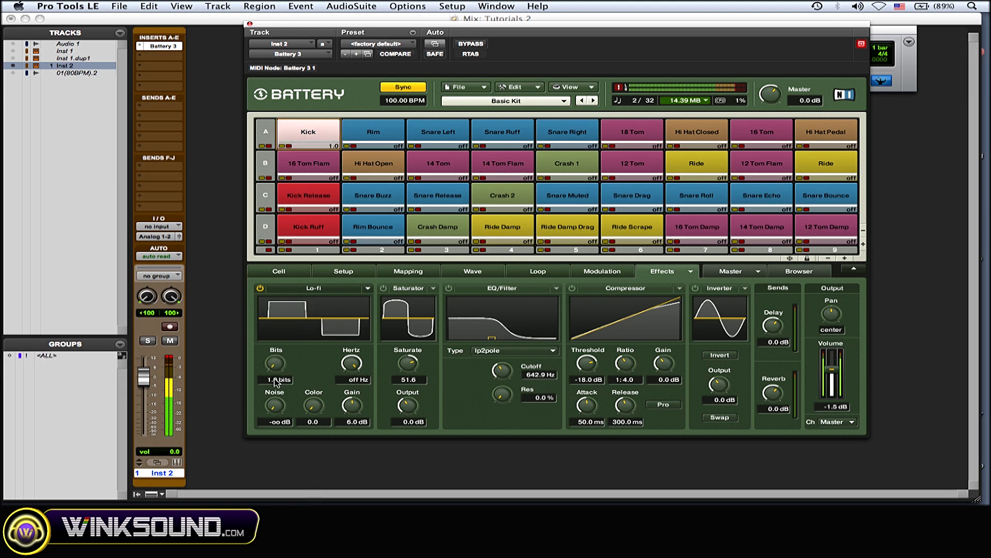
drag(273, 364, 279, 297)
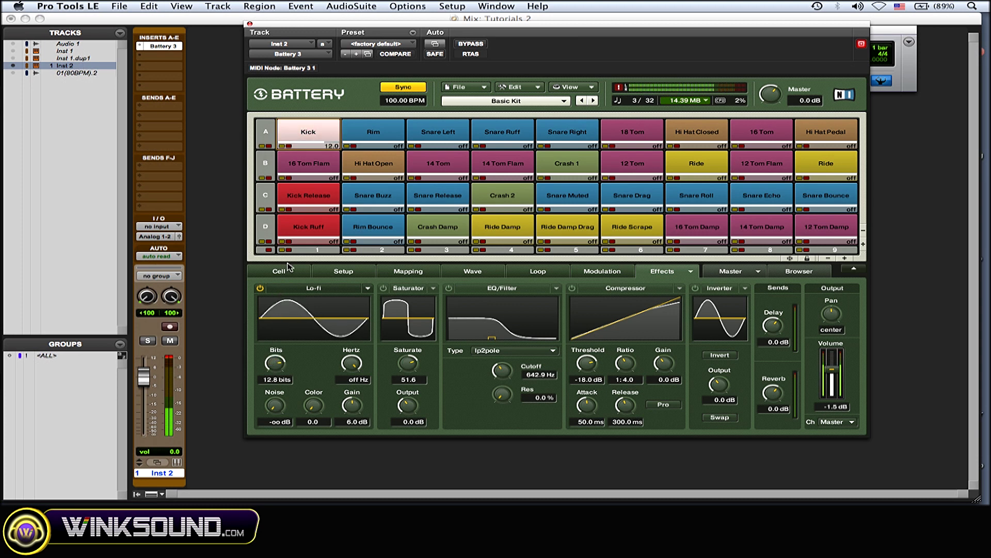
drag(294, 254, 275, 330)
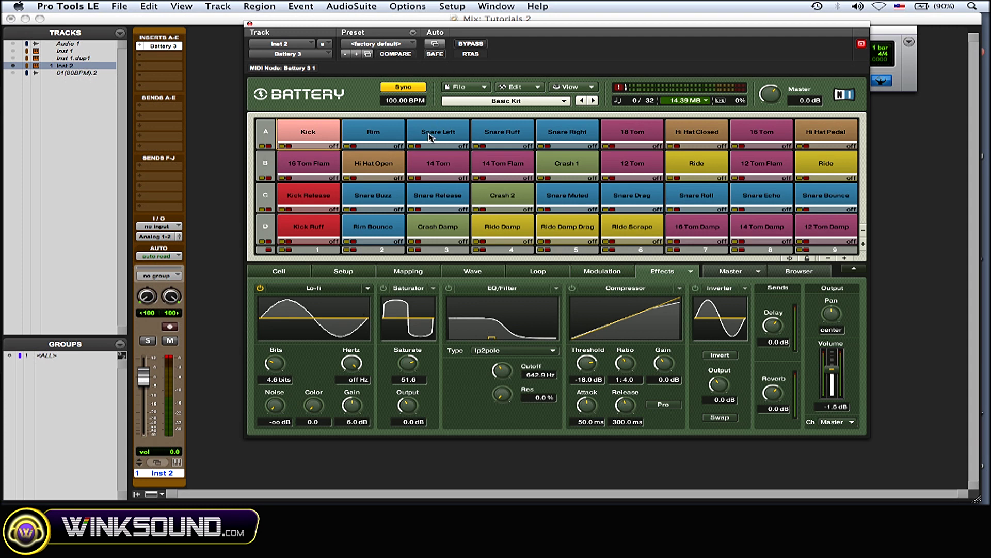
click(430, 137)
Audition Snare Left and bring its Lo-fi Hertz down from 27.2k to 2.1k Hz.
click(429, 136)
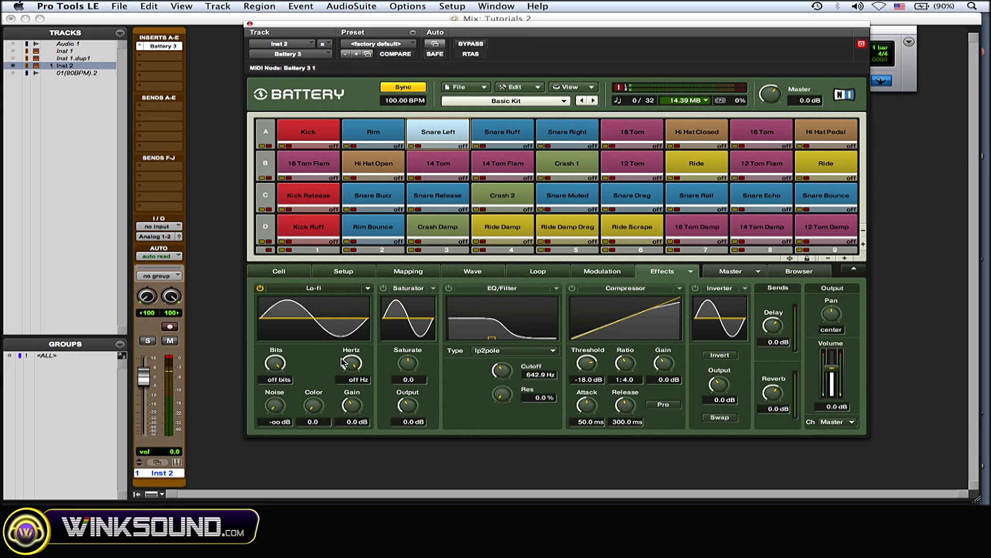
drag(351, 364, 353, 394)
drag(353, 393, 360, 447)
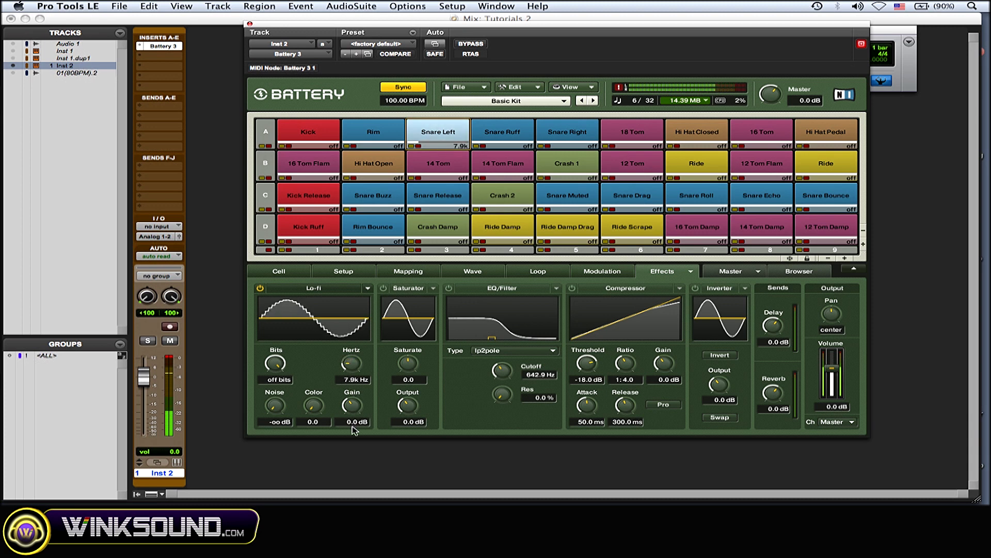
drag(361, 447, 361, 447)
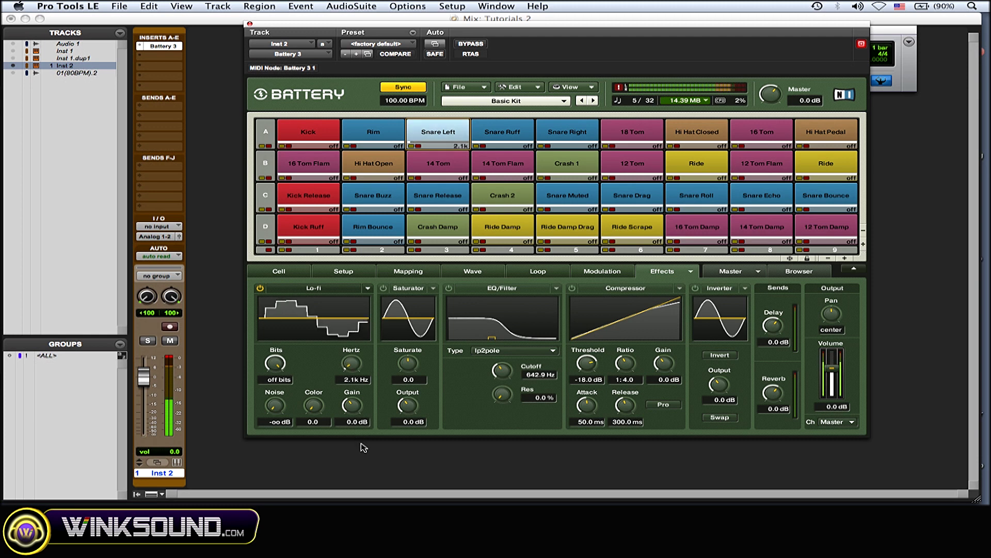
Back on the Kick cell, set Lo-fi Noise to -7.2 dB and Color to 27.3.
click(312, 137)
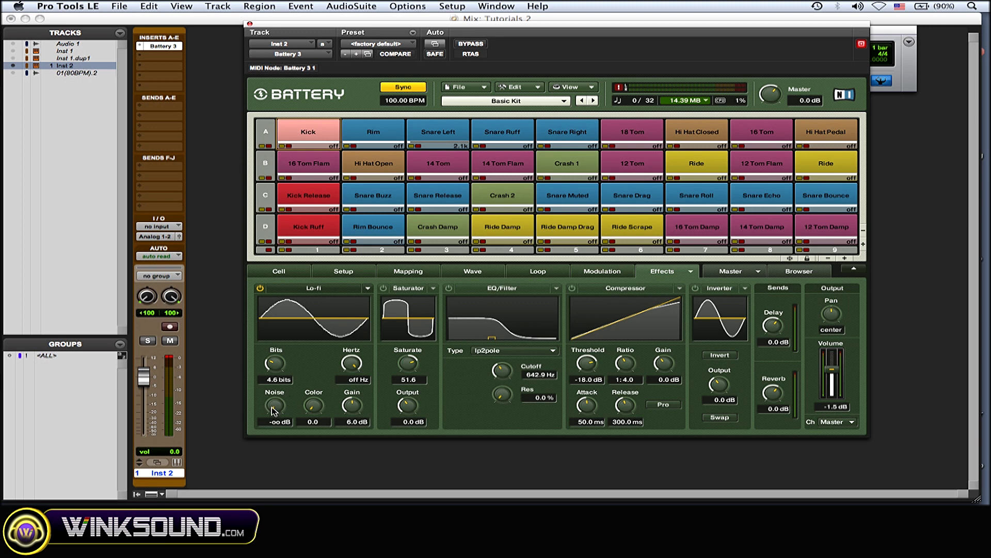
drag(273, 411, 273, 364)
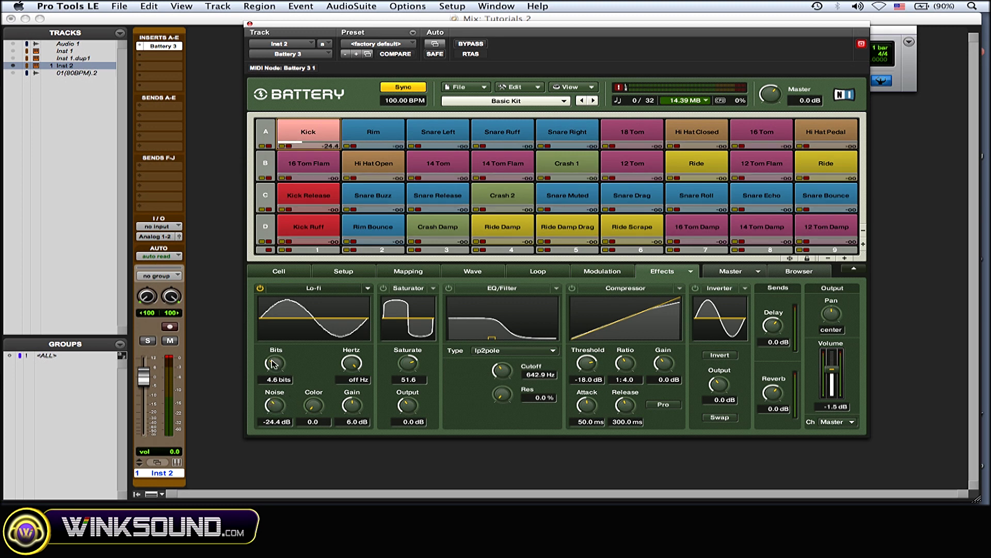
drag(272, 409, 284, 366)
drag(311, 409, 322, 342)
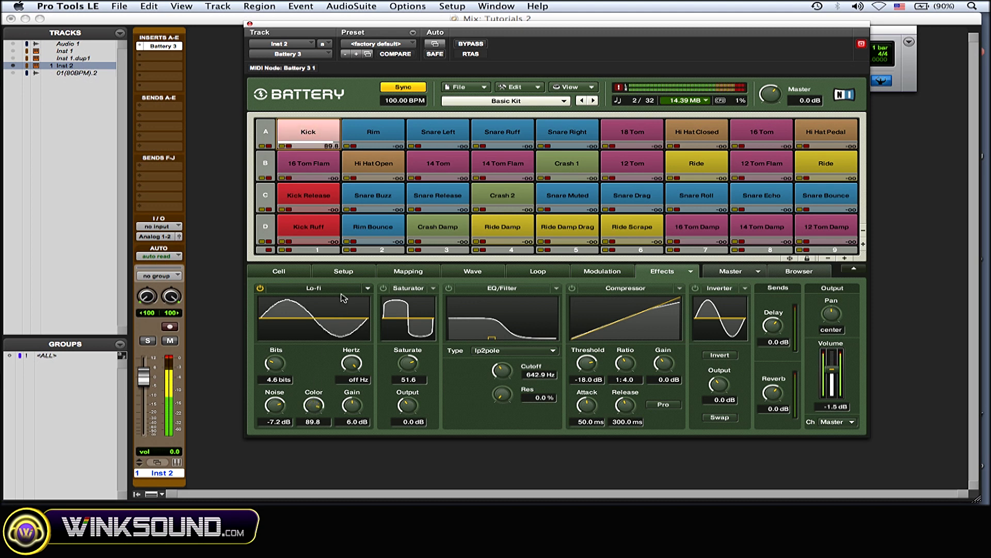
mouse_move(322, 341)
mouse_down()
mouse_move(354, 287)
mouse_move(356, 370)
mouse_move(337, 395)
mouse_up()
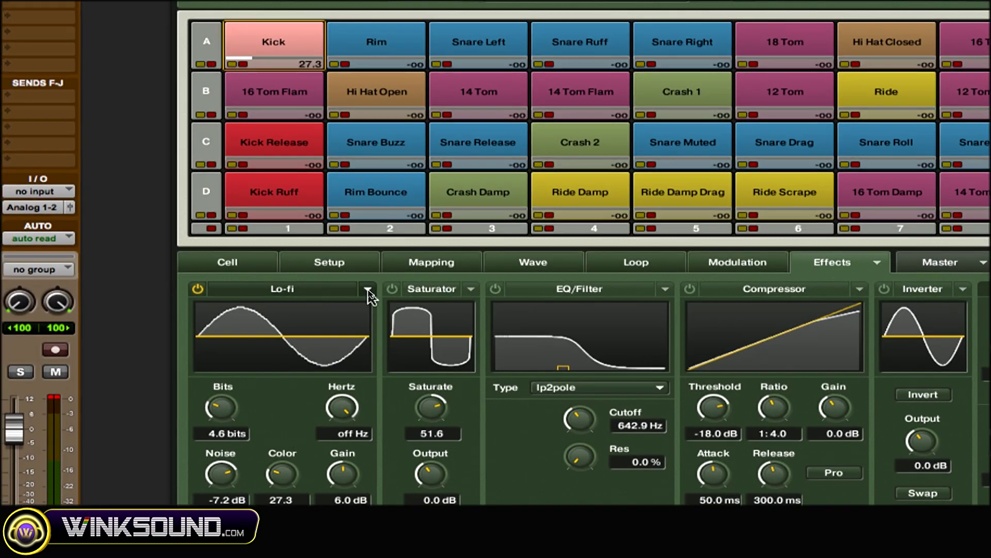
click(369, 289)
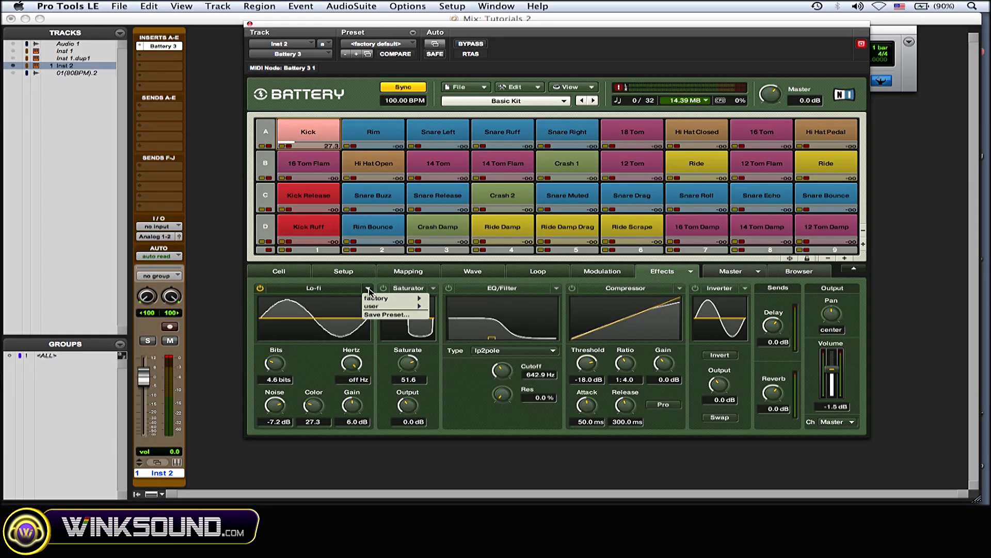
mouse_move(386, 299)
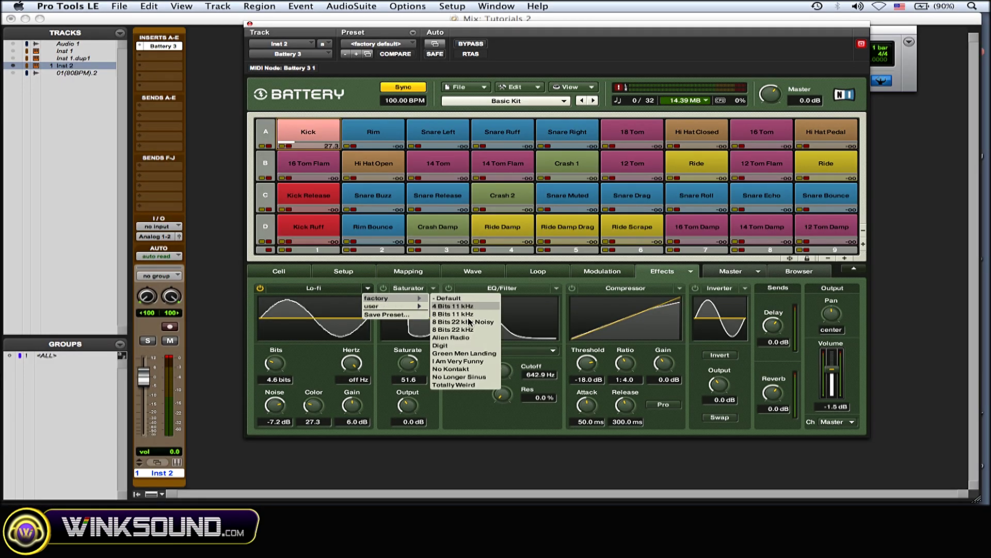
Try factory Lo-fi presets on the Kick, including Totally Weird.
click(469, 344)
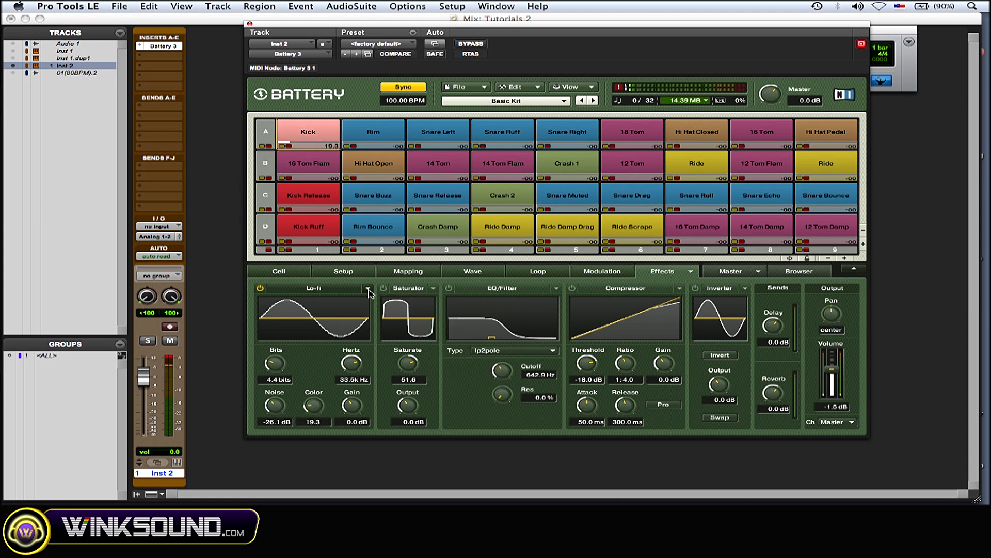
click(367, 288)
mouse_move(388, 298)
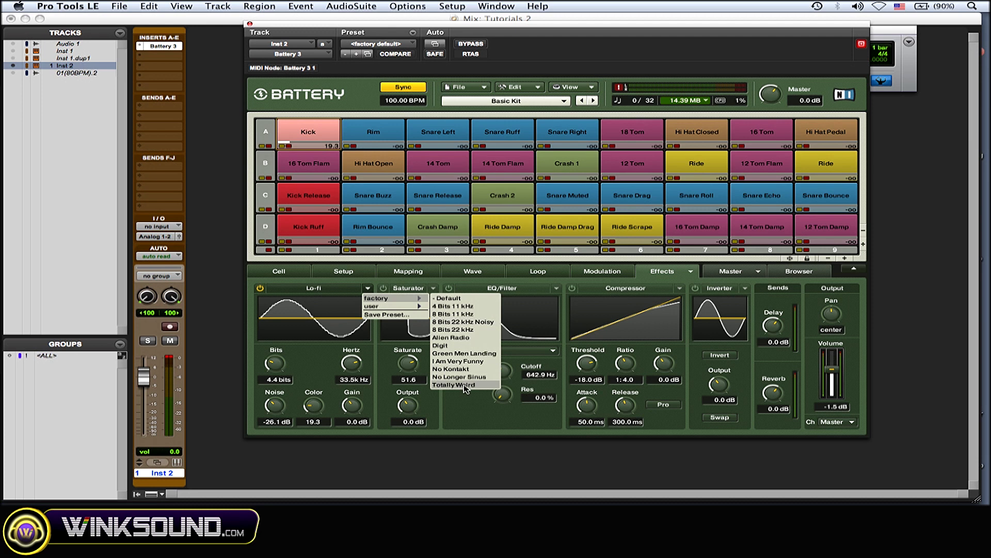
click(465, 385)
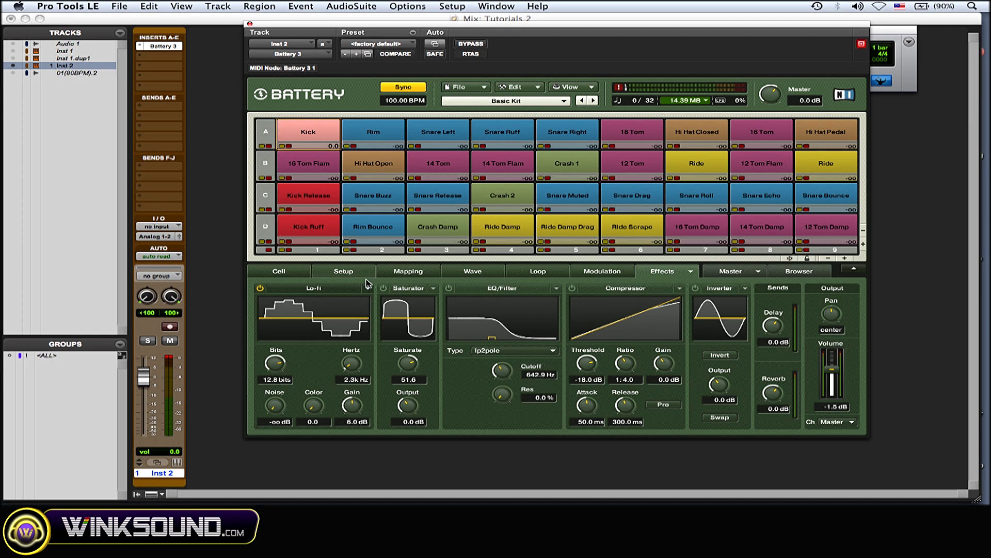
click(368, 288)
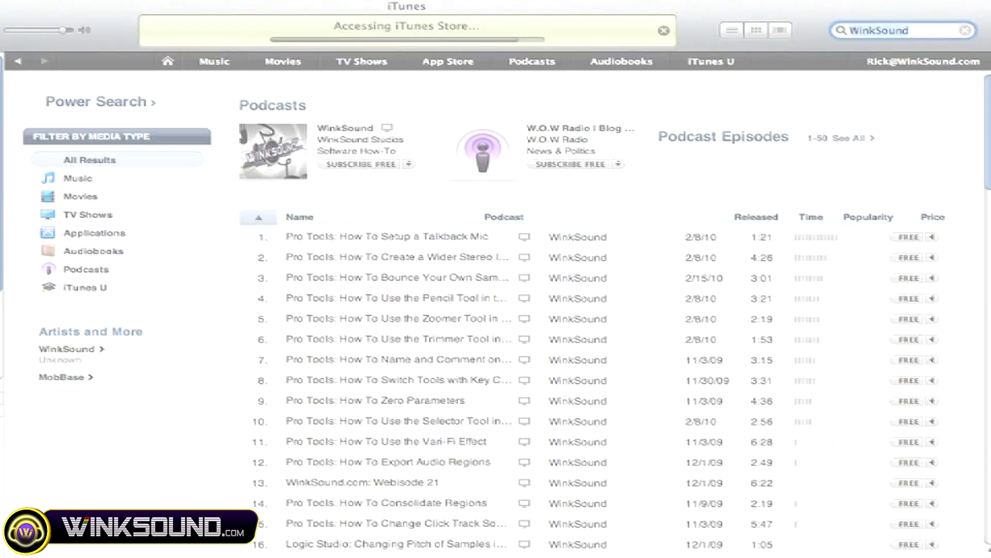
scroll(496, 310, down, 3)
scroll(496, 310, down, 2)
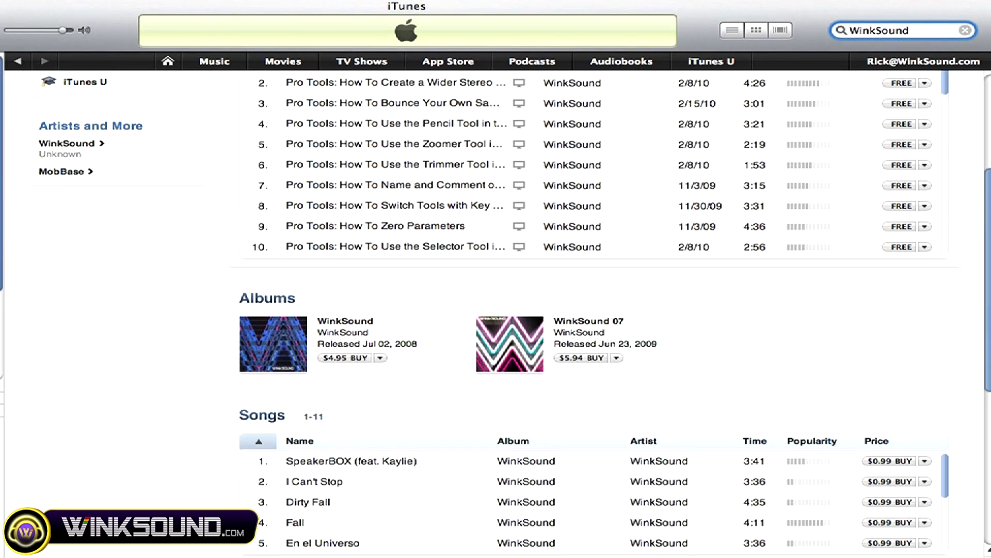
scroll(495, 310, down, 2)
scroll(496, 310, down, 3)
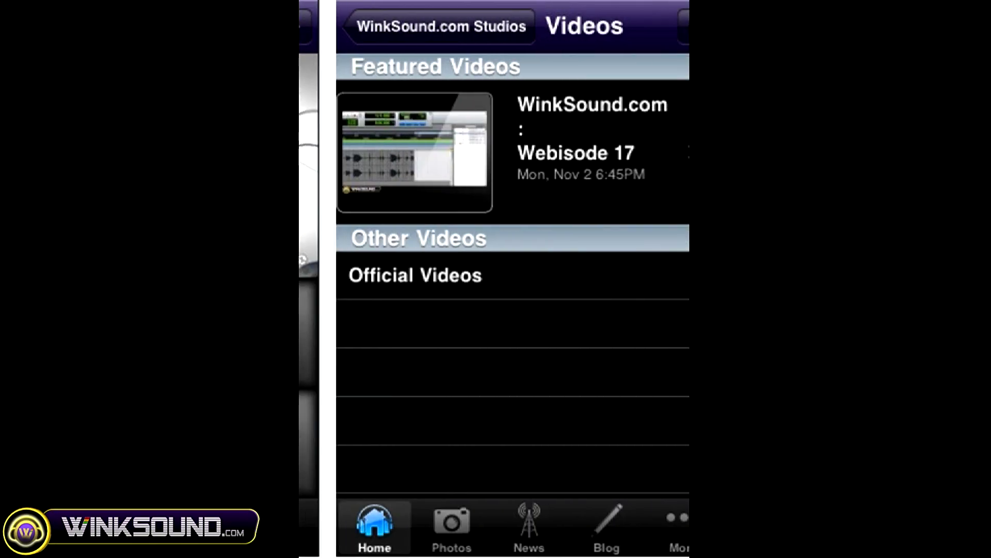
text(kSou)
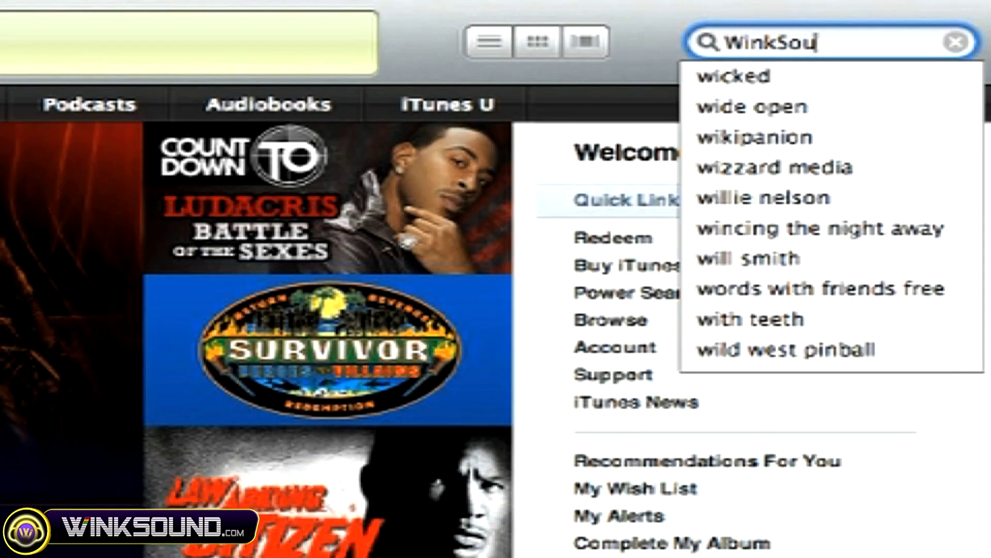